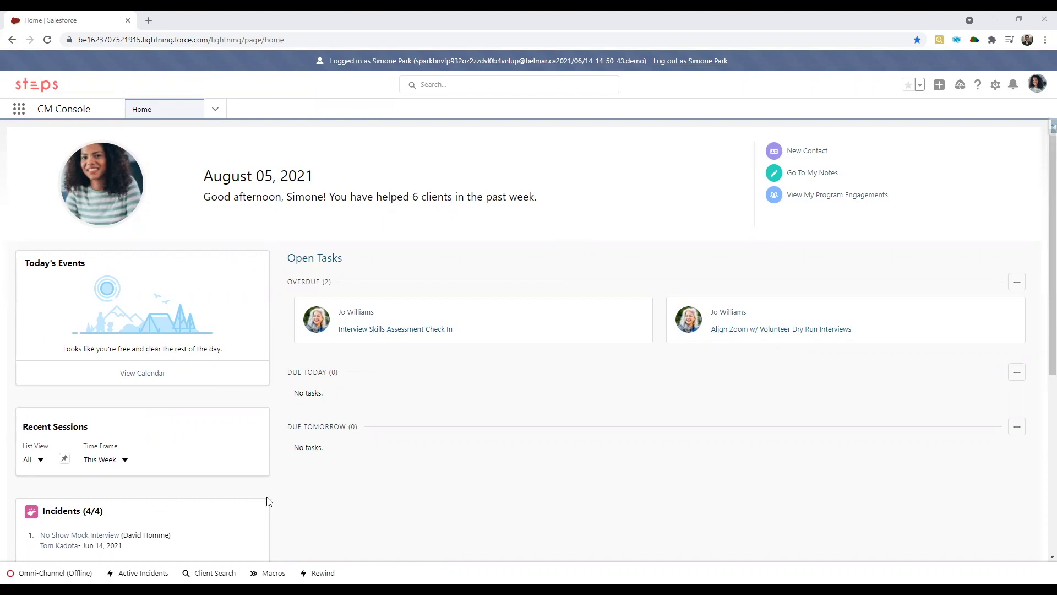
Step: From the Home page Incidents card, view the Workshop No-Show incident overview (Absence, STEPS North, Medium)
scroll(146, 410, down, 4)
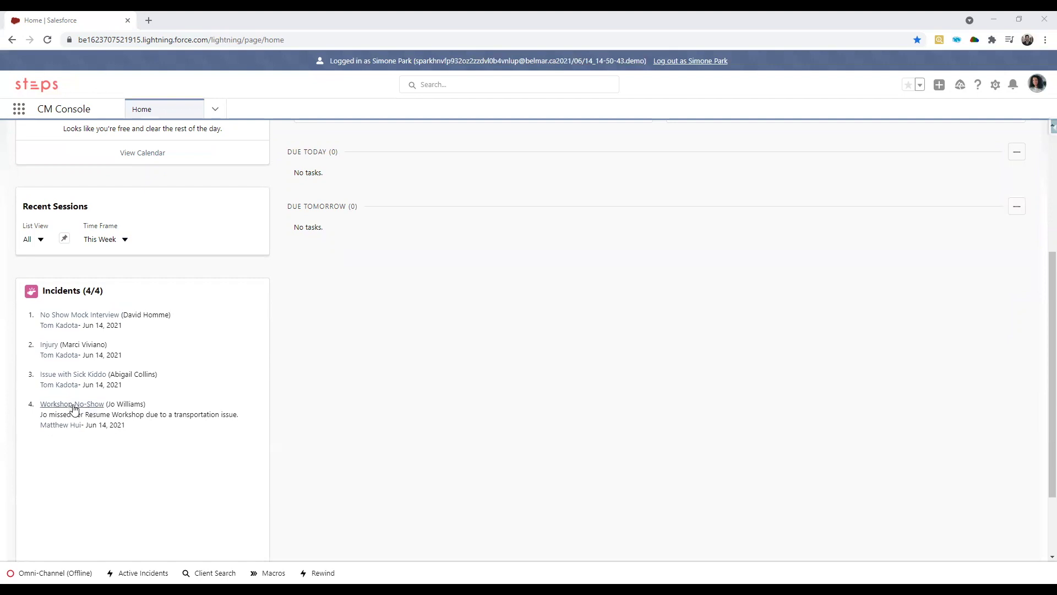
click(95, 412)
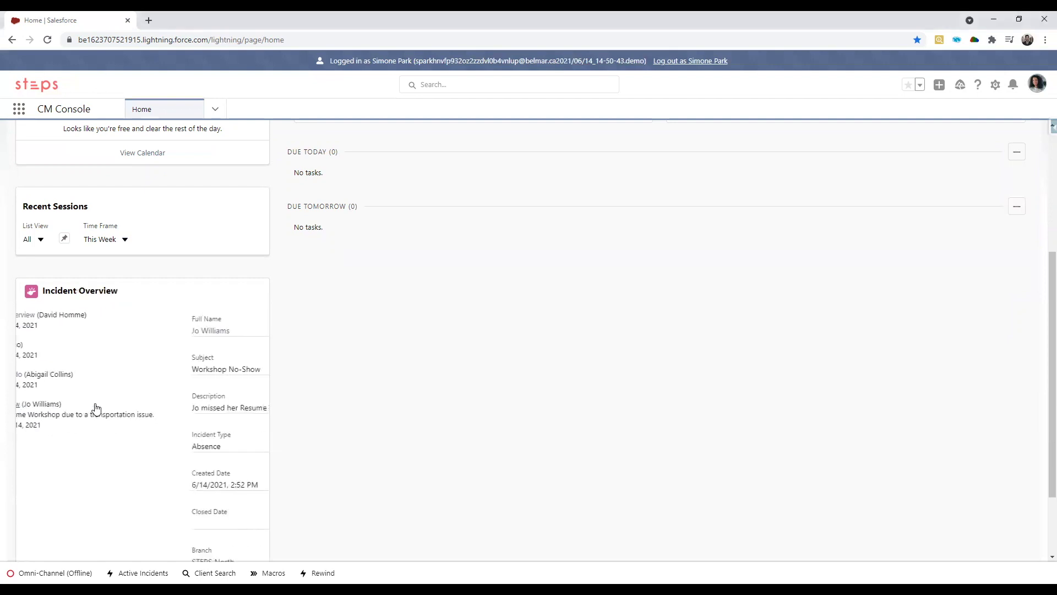
scroll(209, 404, down, 1)
scroll(209, 405, down, 1)
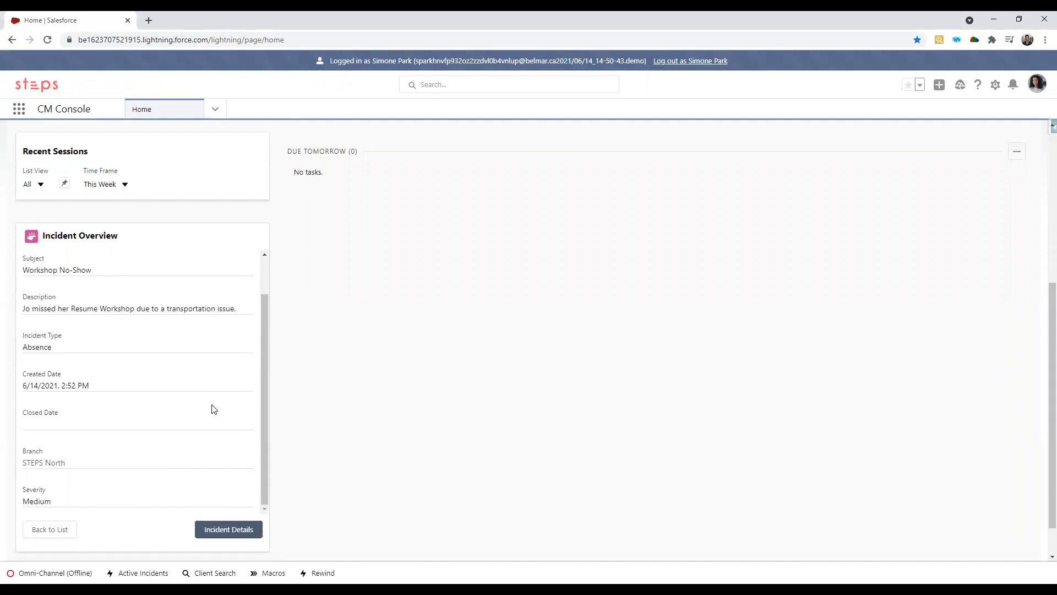
Step: Open the Workshop No-Show case record, showing status New and incident date 3/17/2020
click(241, 532)
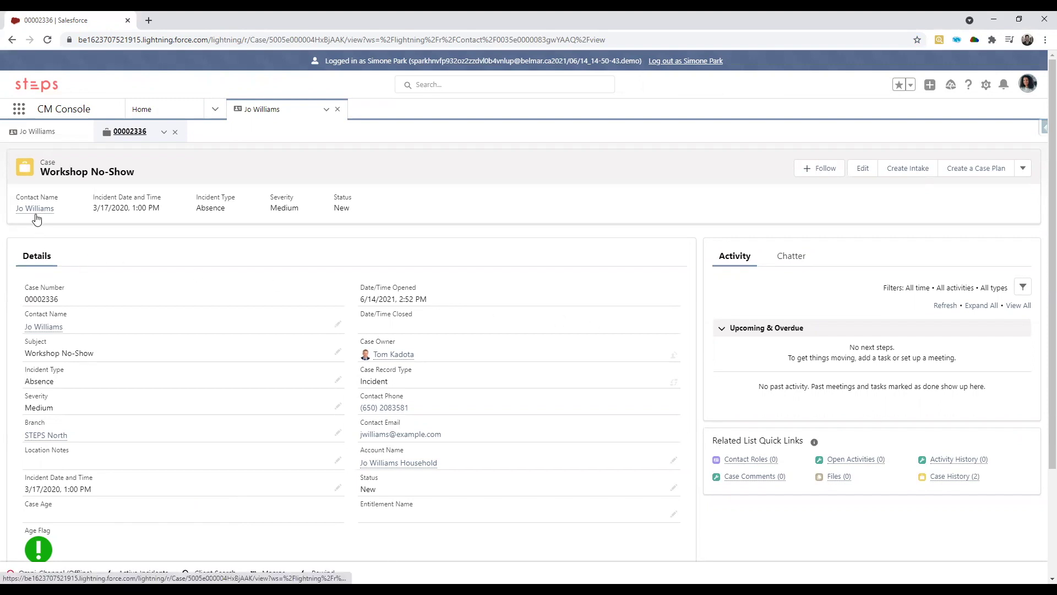
mouse_move(36, 214)
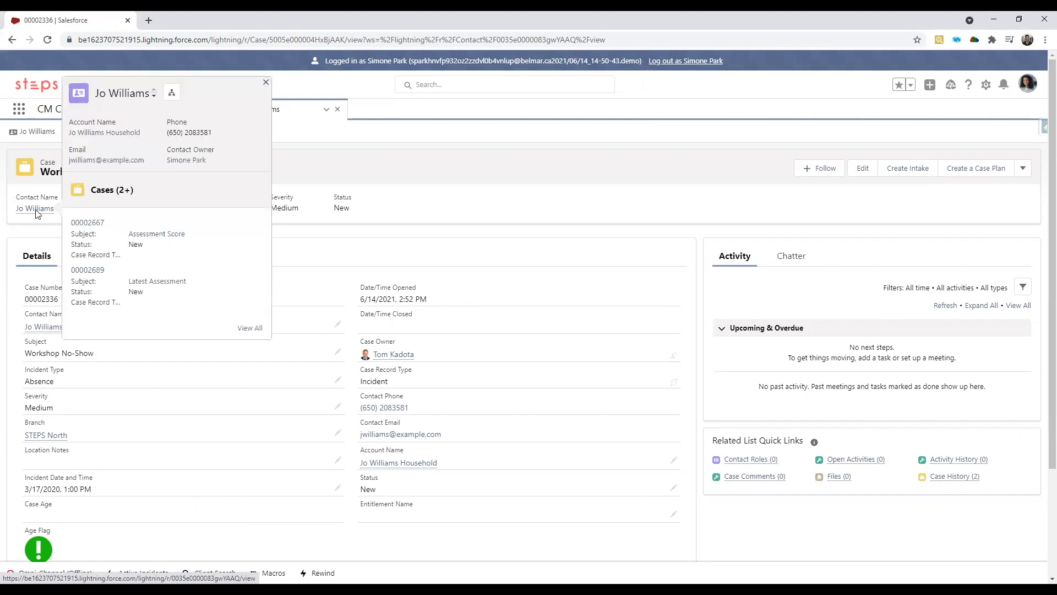
Step: Go to the client's contact record via the case's Contact Name link
click(34, 209)
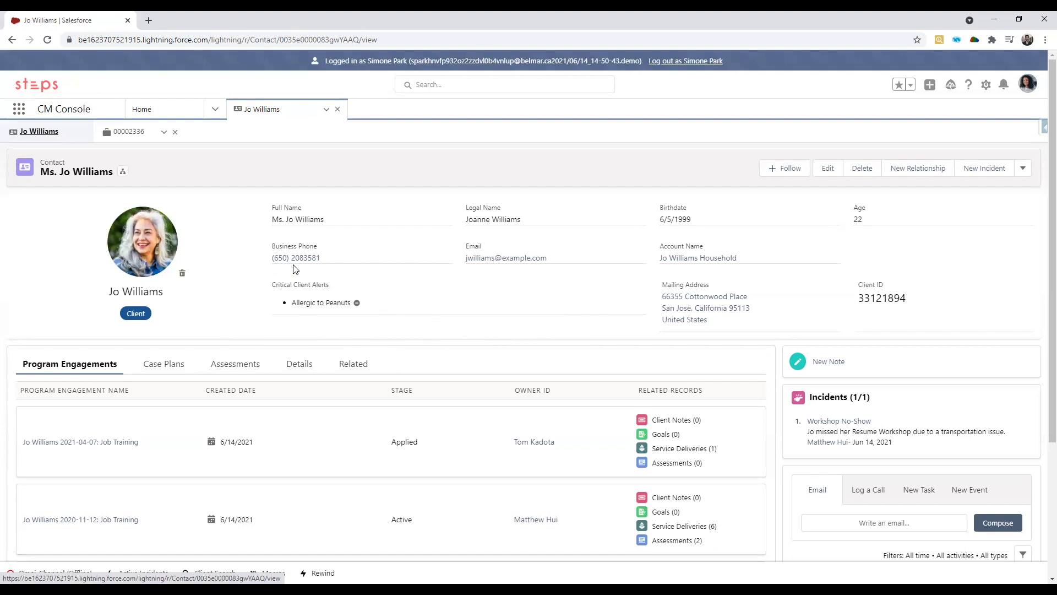
scroll(297, 268, down, 3)
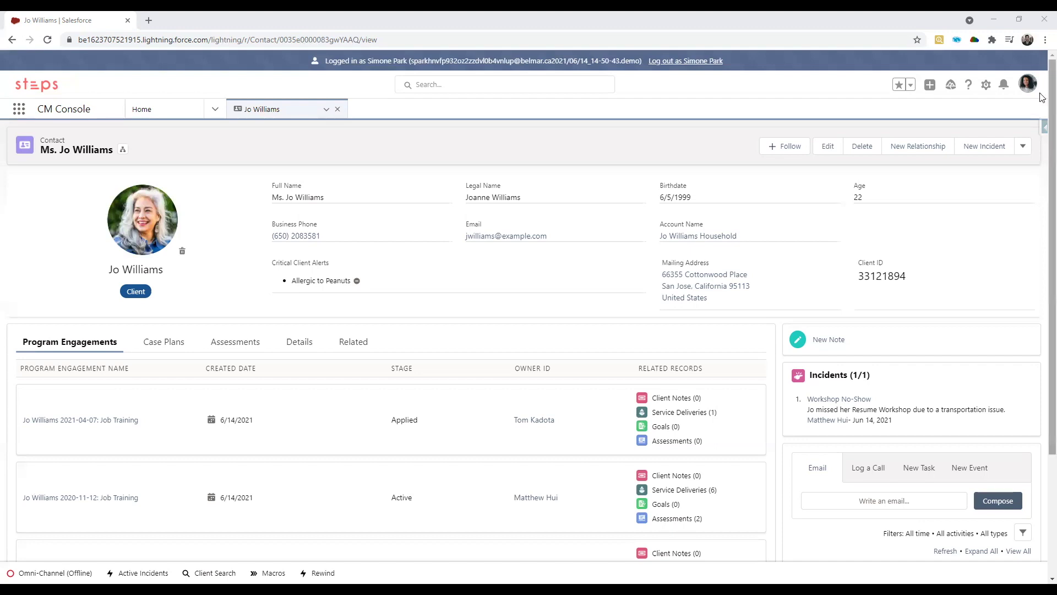
Step: Create a new client note with record type Assessment, ready to enter its subject
click(828, 339)
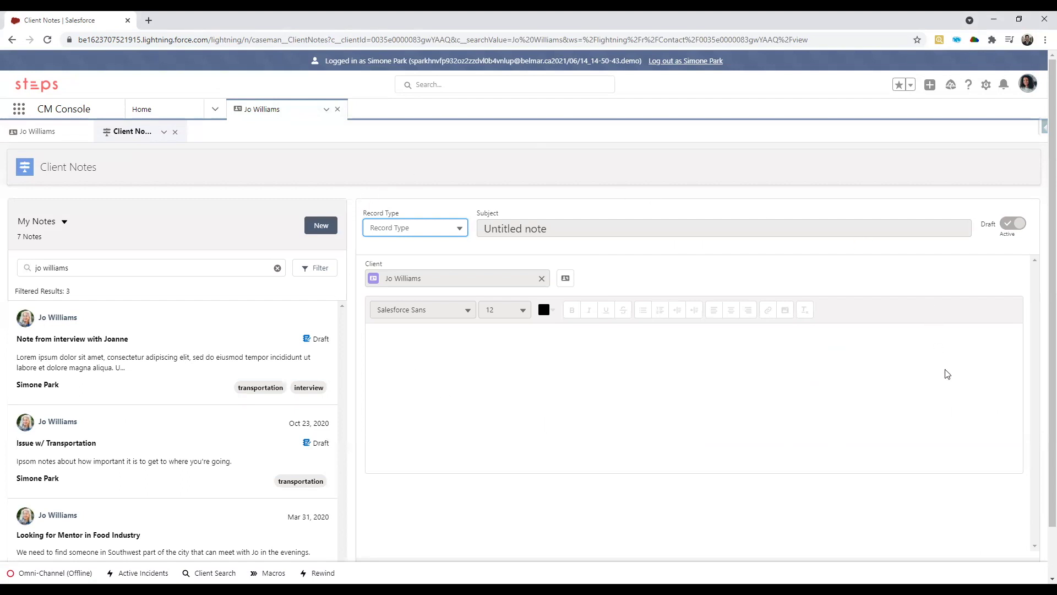
click(439, 227)
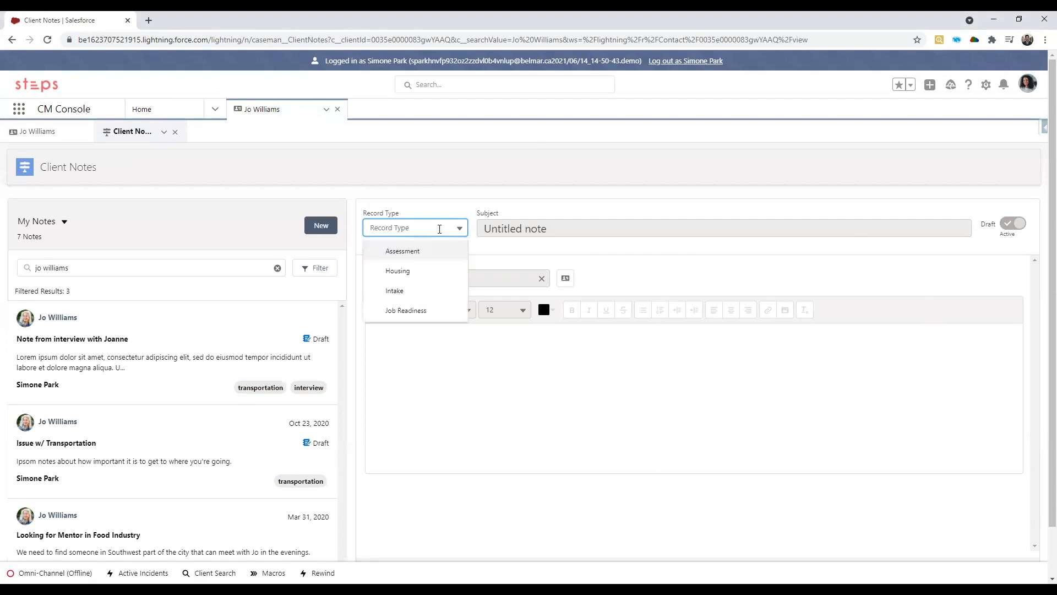
click(402, 251)
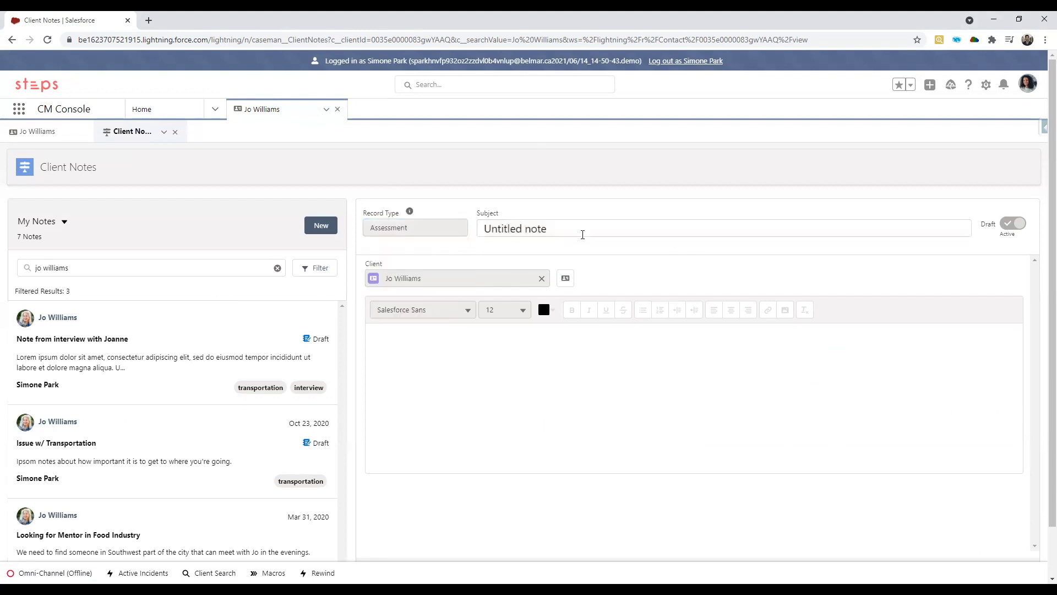
click(583, 234)
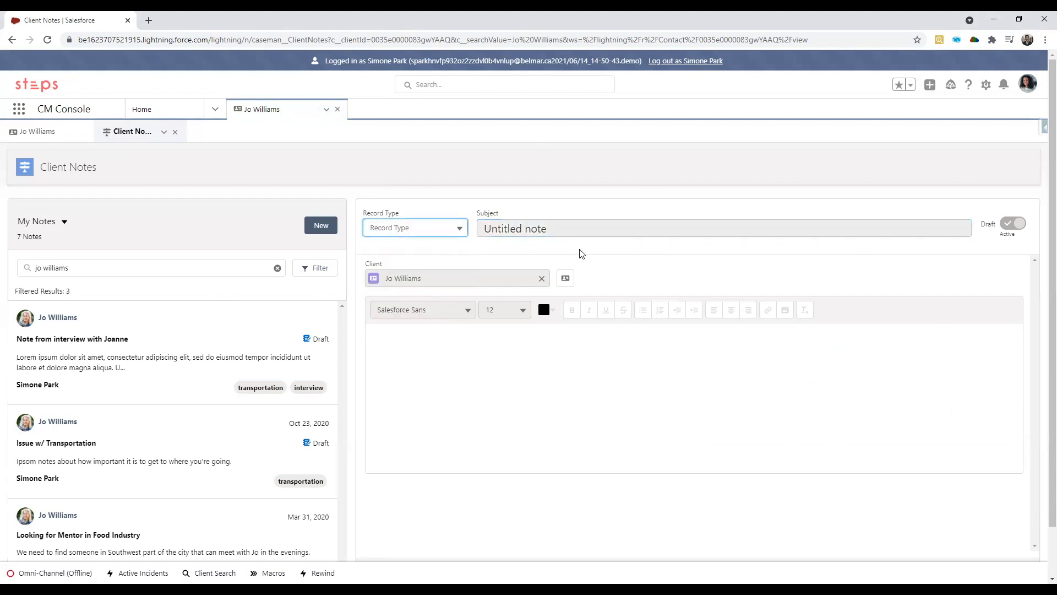
Step: Set subject 'Transportation Issue Workshop Reschedule', interaction date today (Aug 5, 2021), and type Phone Call
key(ctrl+a)
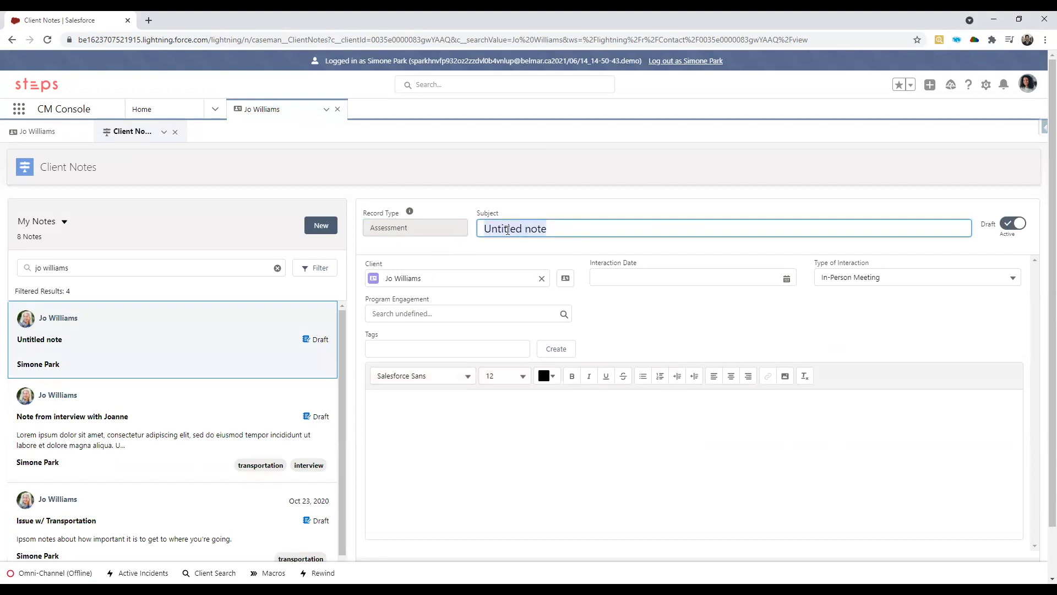
key(BackSpace)
click(567, 271)
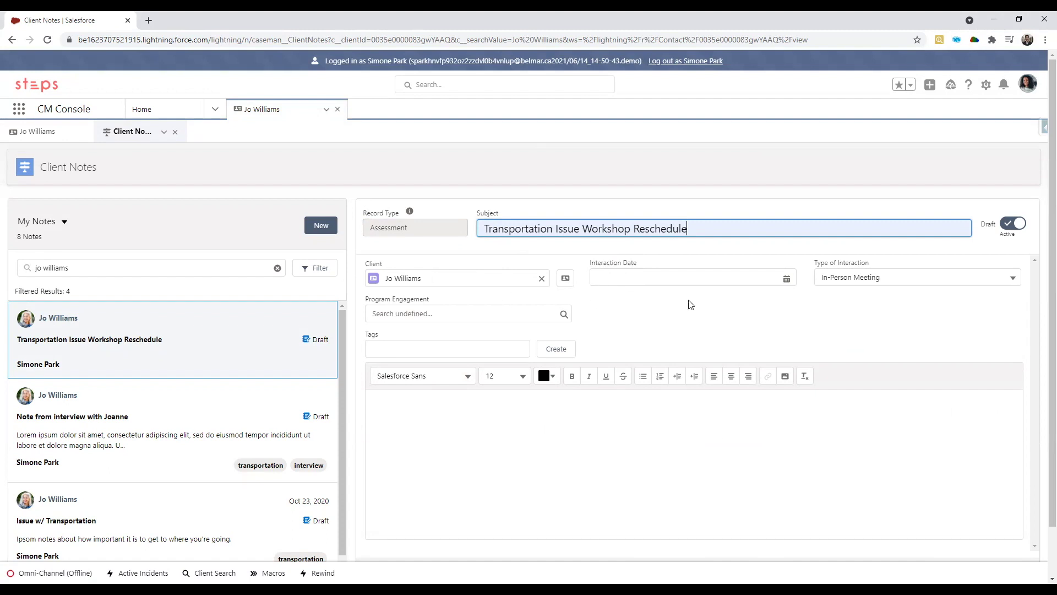
click(716, 278)
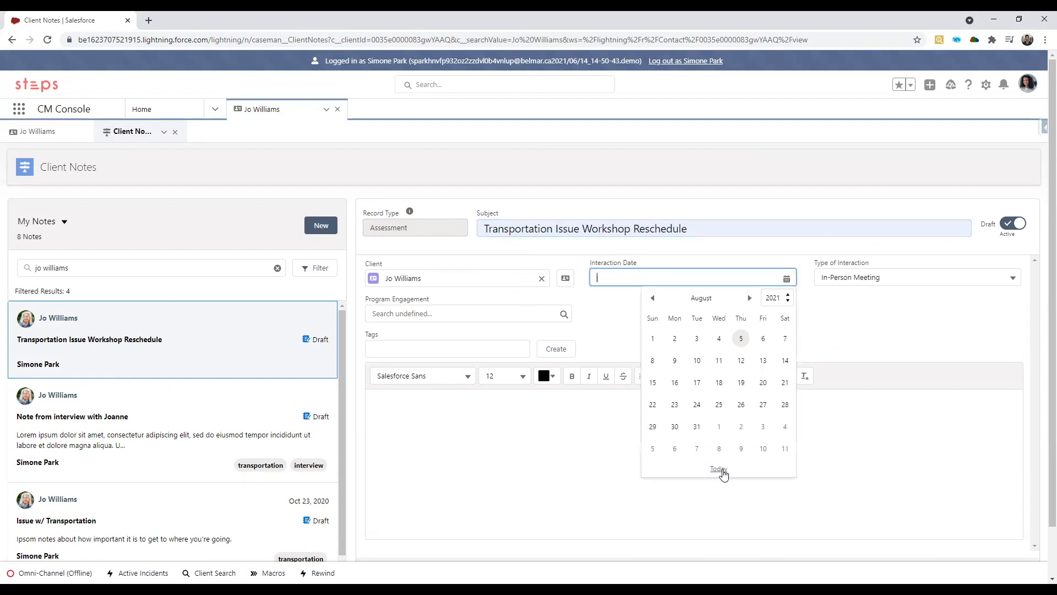
click(719, 468)
click(903, 280)
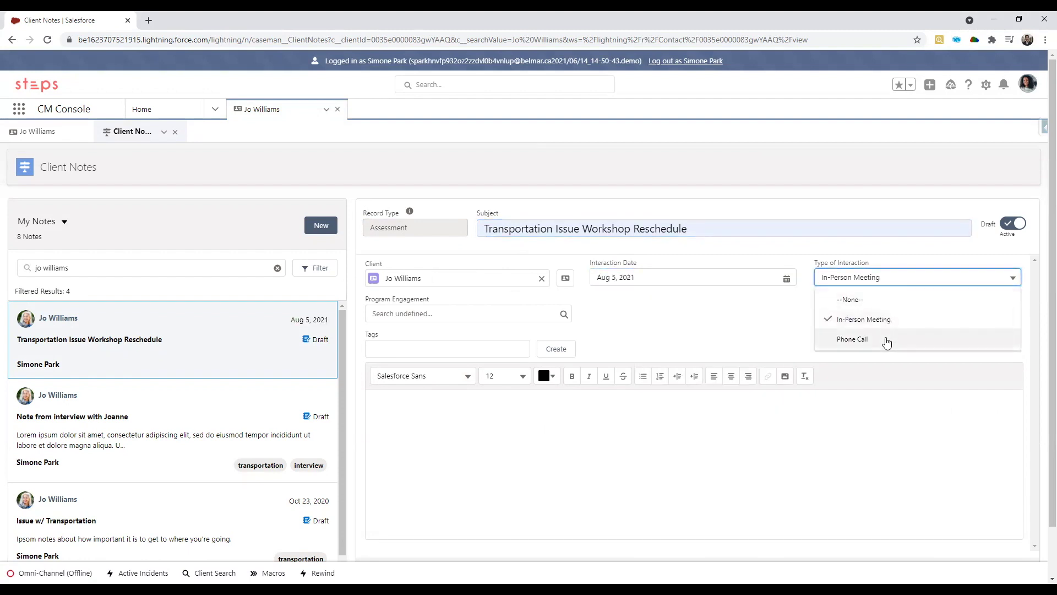
click(887, 341)
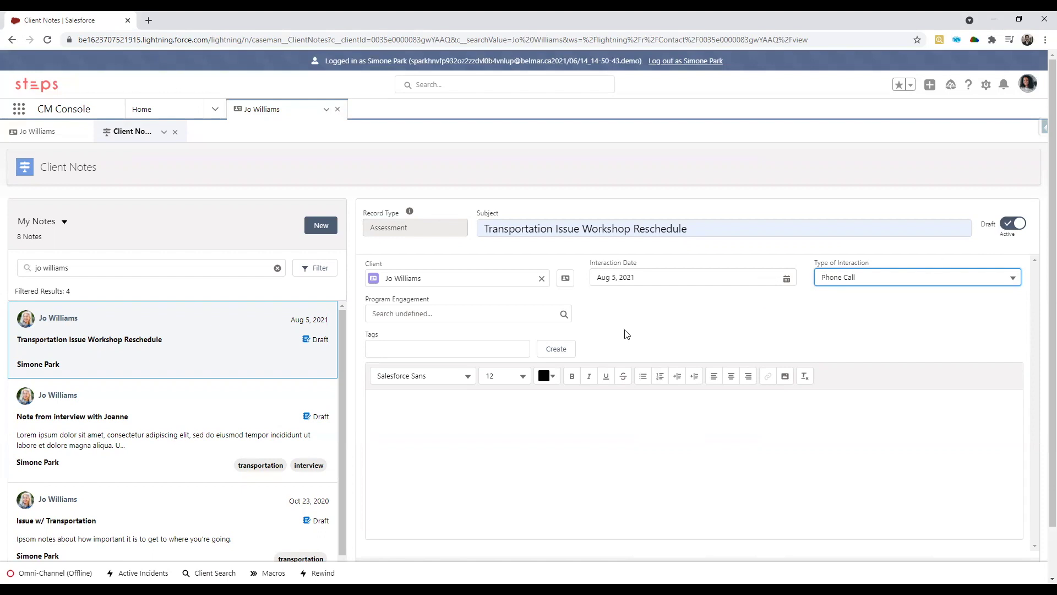
Step: Add the tags 'transportation' and 'workshop' to the note
click(417, 352)
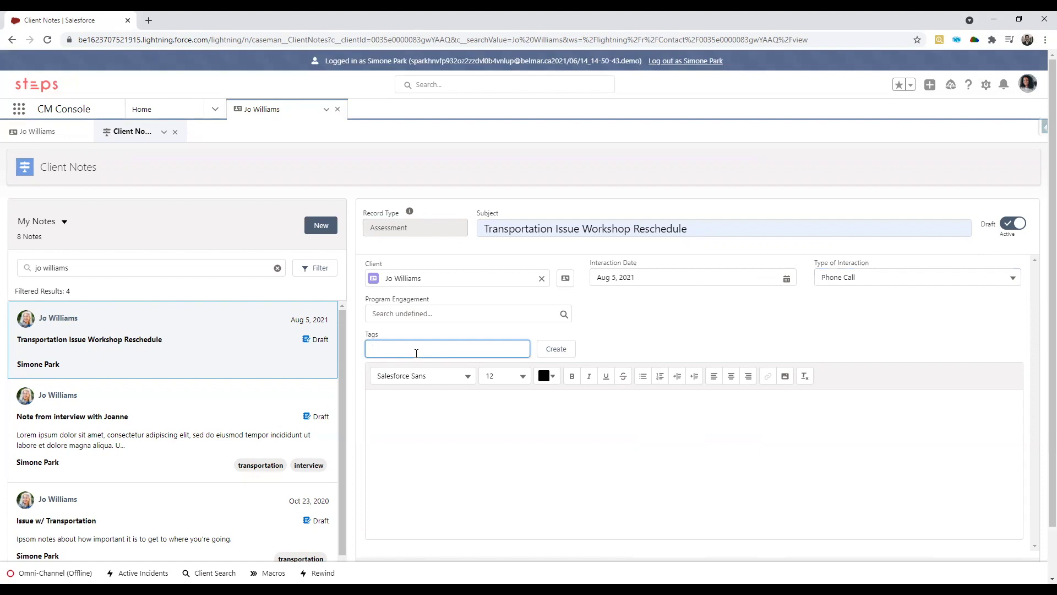
text(transporat)
key(BackSpace)
key(BackSpace)
text(tation)
key(Return)
text(workshop)
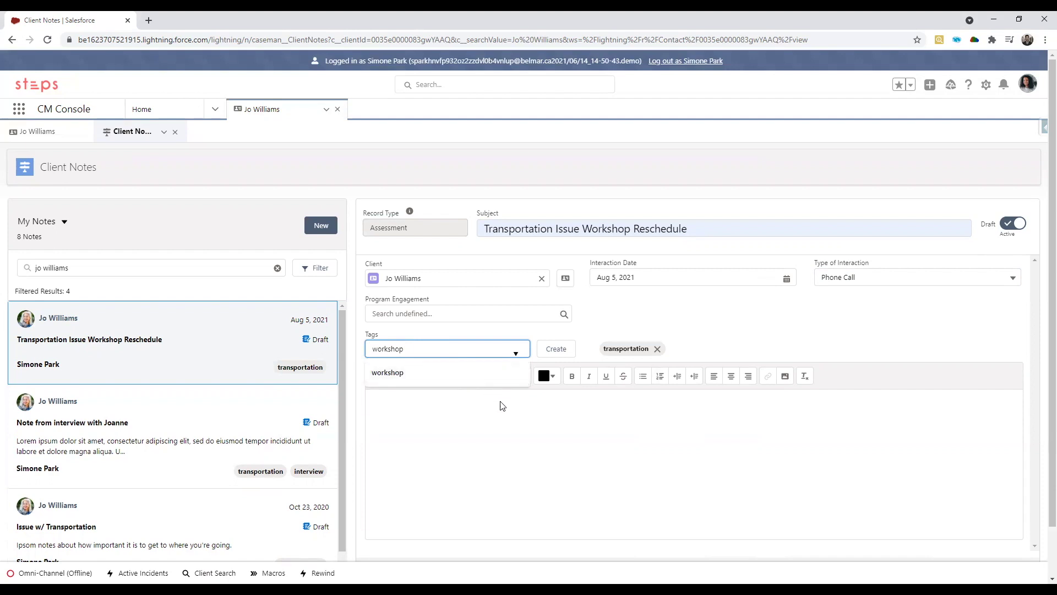
key(Return)
click(536, 443)
scroll(598, 436, down, 1)
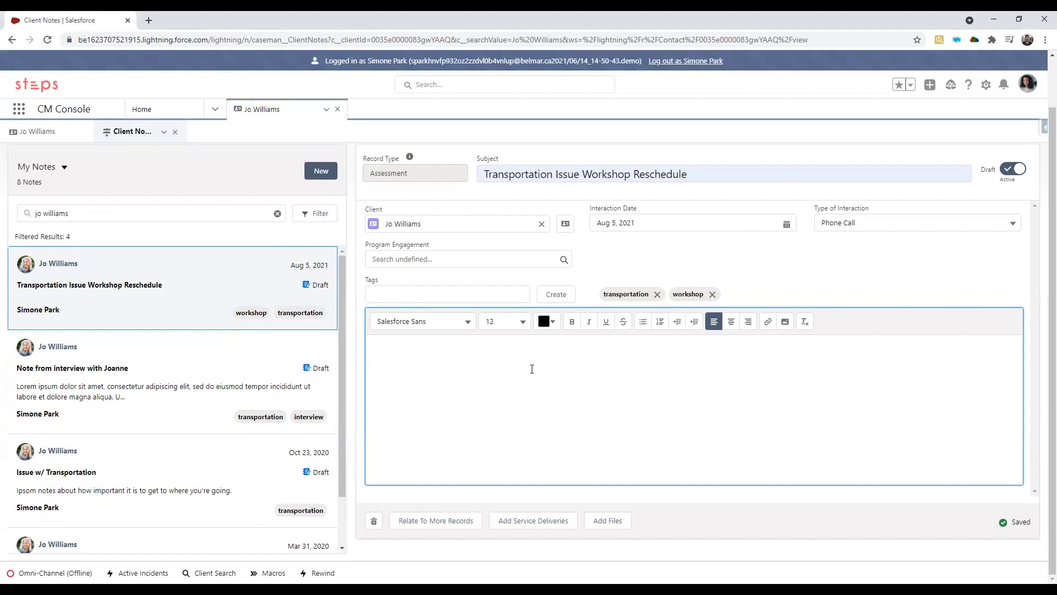
Step: Paste the paragraph about workshop goals and the shared bus schedule into the note body
text(Jo and I discussed her goals for the workshop and what kind of activities she could participate in as alternative. We also talked about reliable transportation options. Including a bus schedule that runs every 10 minutes 3 blocks from her house. I provided a copy of the bus schedule for her to read before scheduling the next workshop session.)
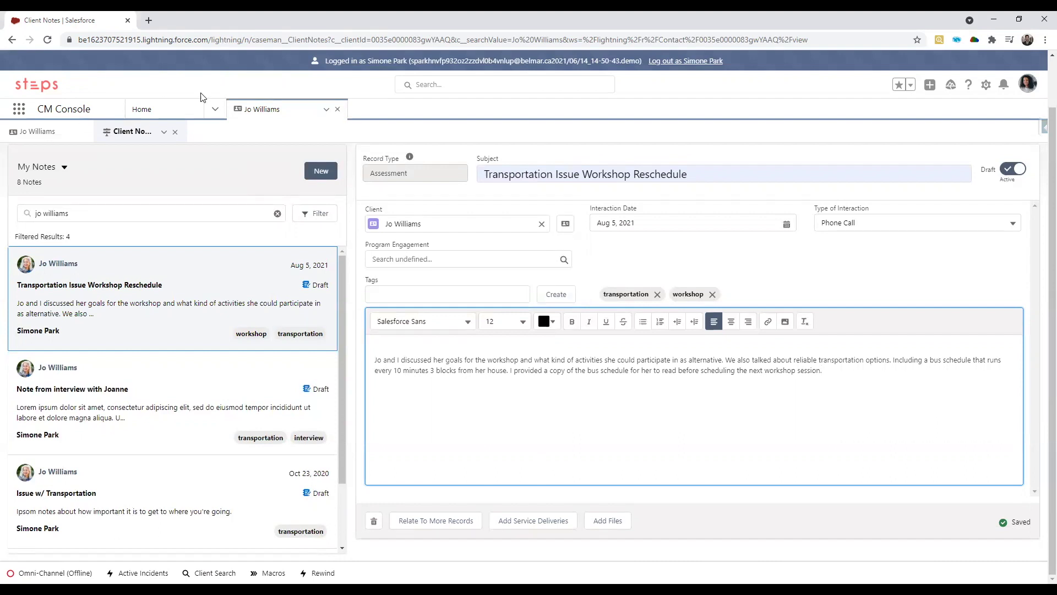
Step: Filter the client notes list by the 'transportation' tag, narrowing it to 3 notes
click(328, 223)
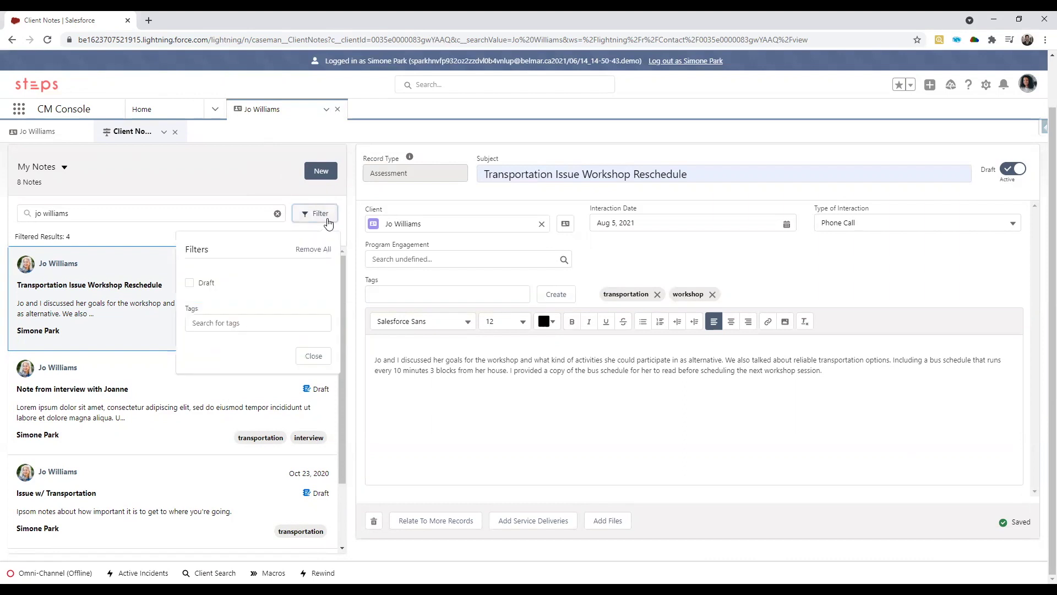
click(281, 321)
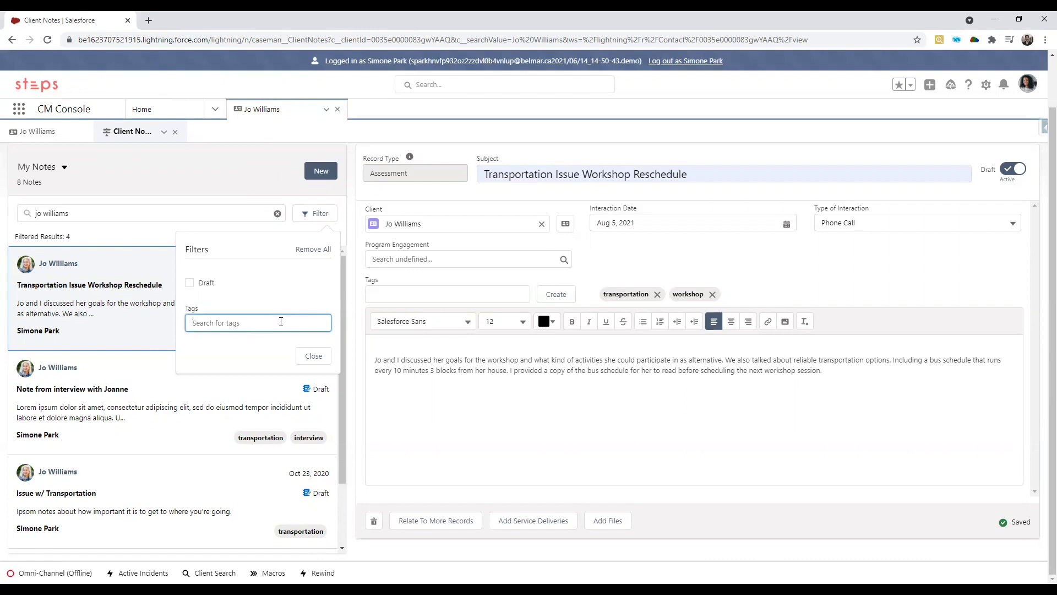
text(t)
key(Return)
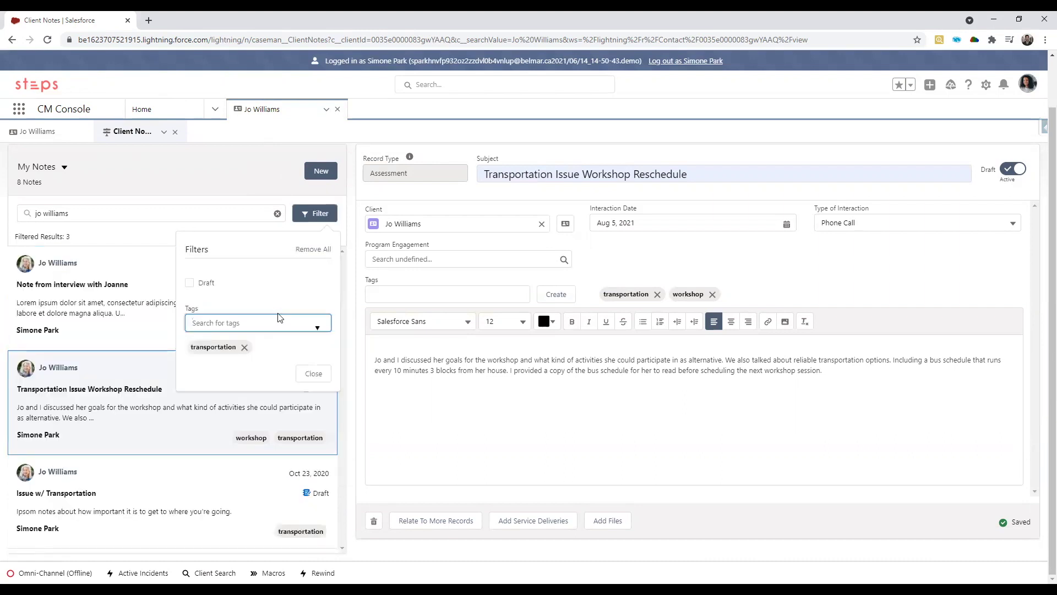
click(314, 374)
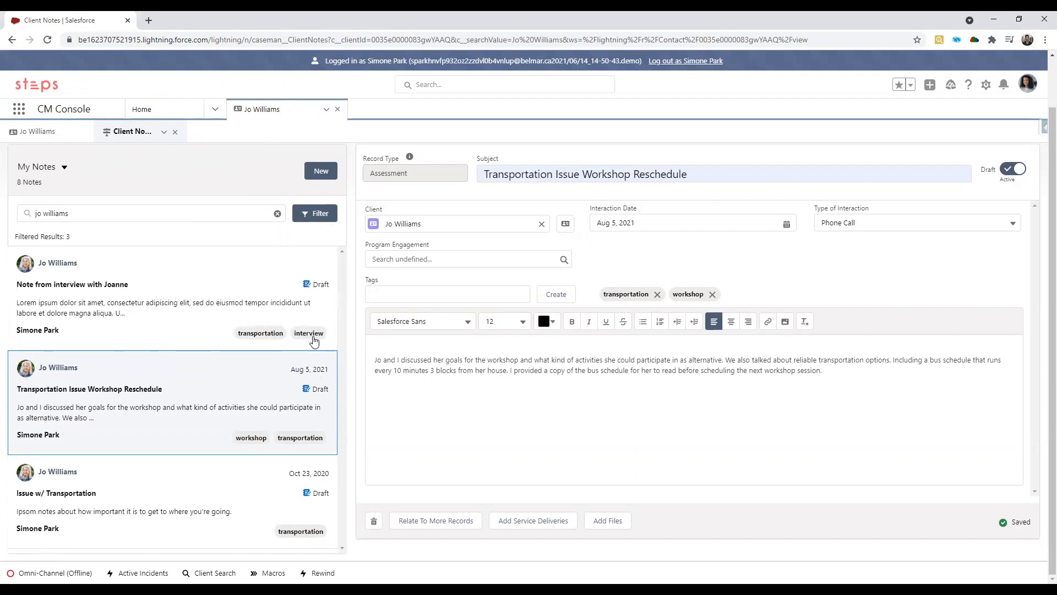